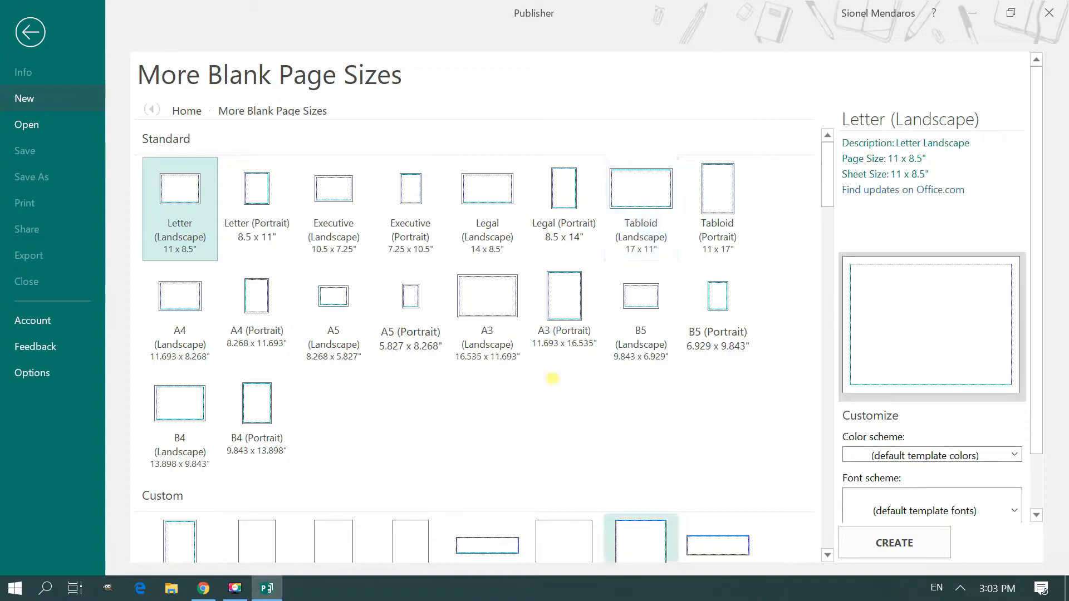
Step: Create a blank publication with a new custom page size, 36" wide and 48" high
left_click_drag(830, 186, 835, 419)
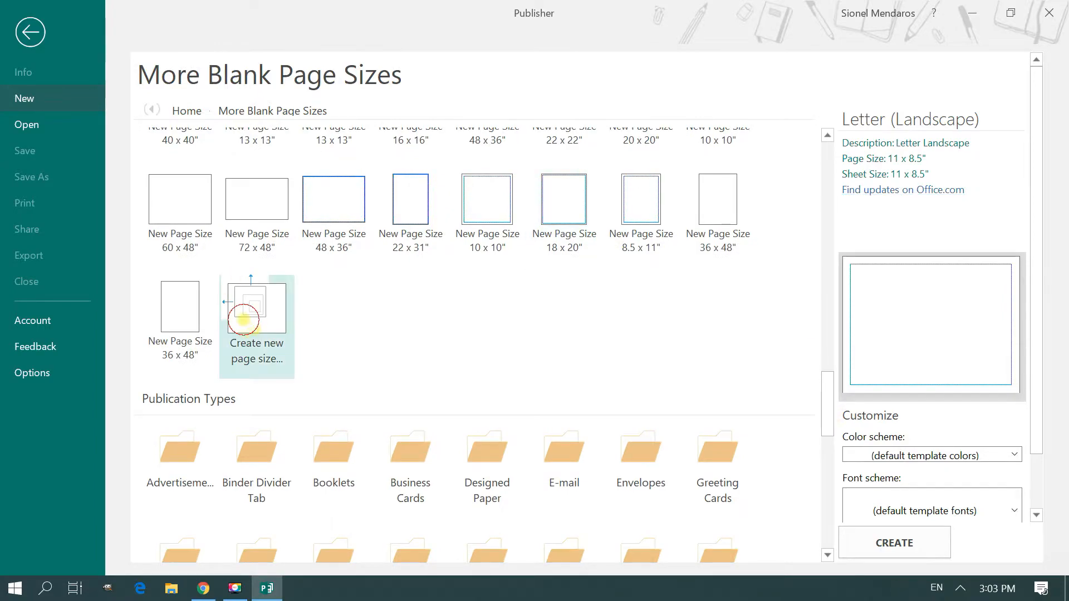
left_click(245, 322)
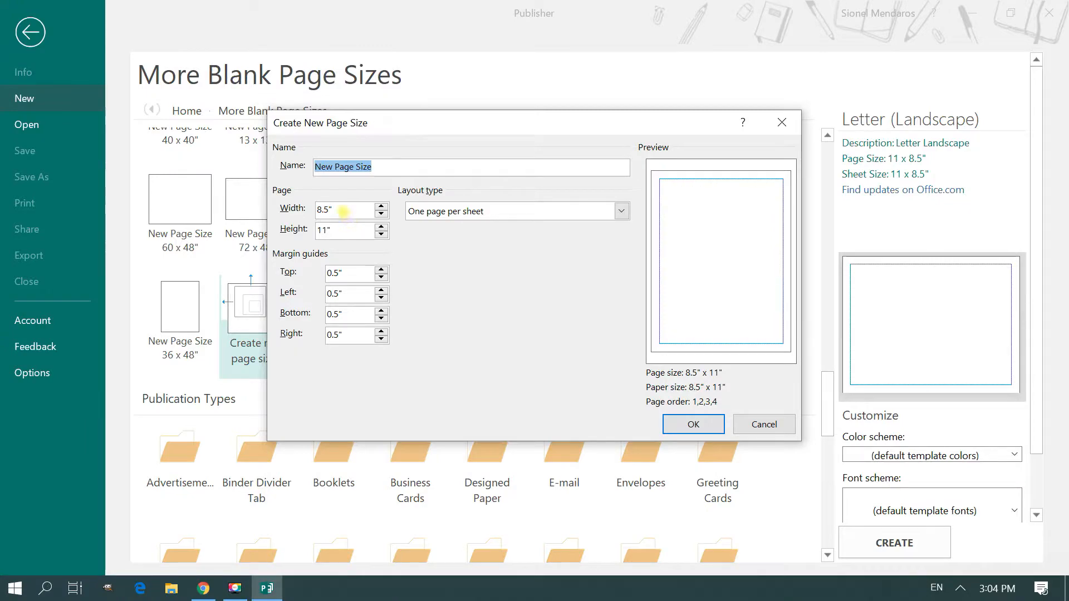
left_click_drag(343, 210, 267, 218)
type("36")
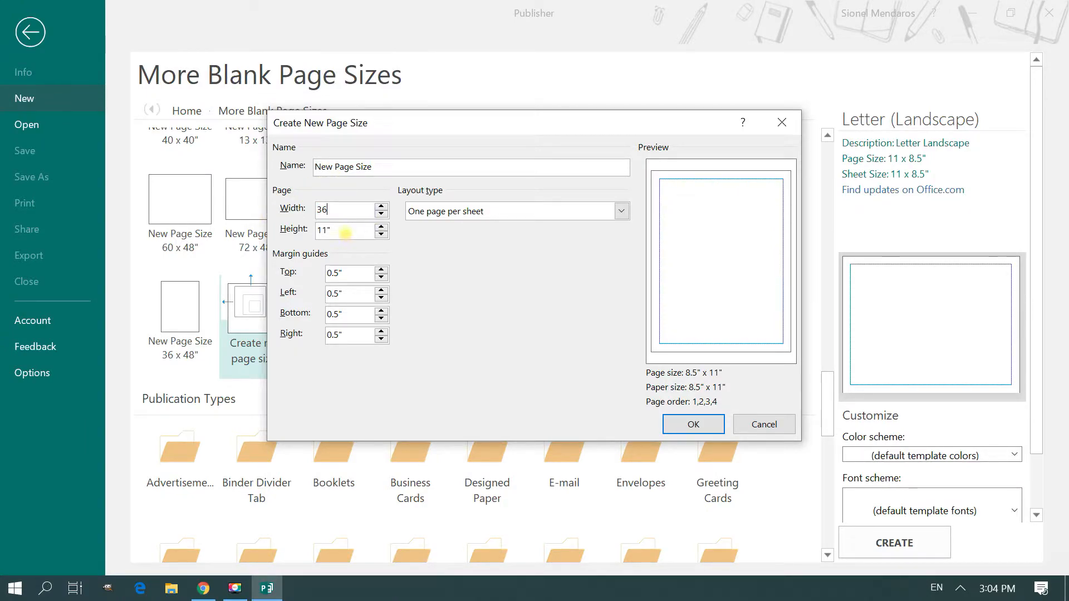
key("Tab")
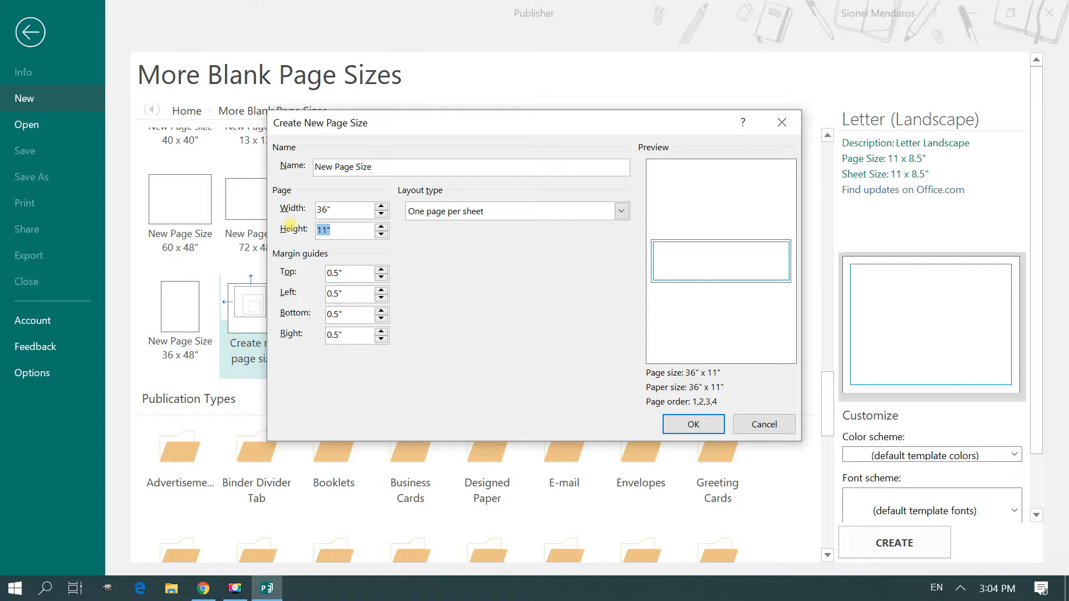
type("48")
left_click(700, 425)
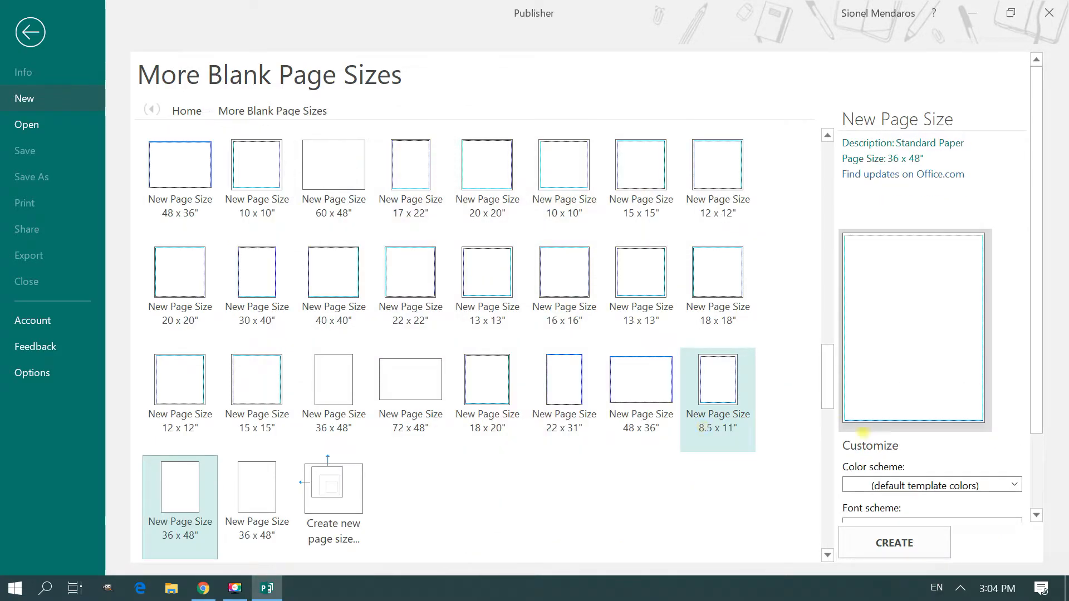
left_click(913, 548)
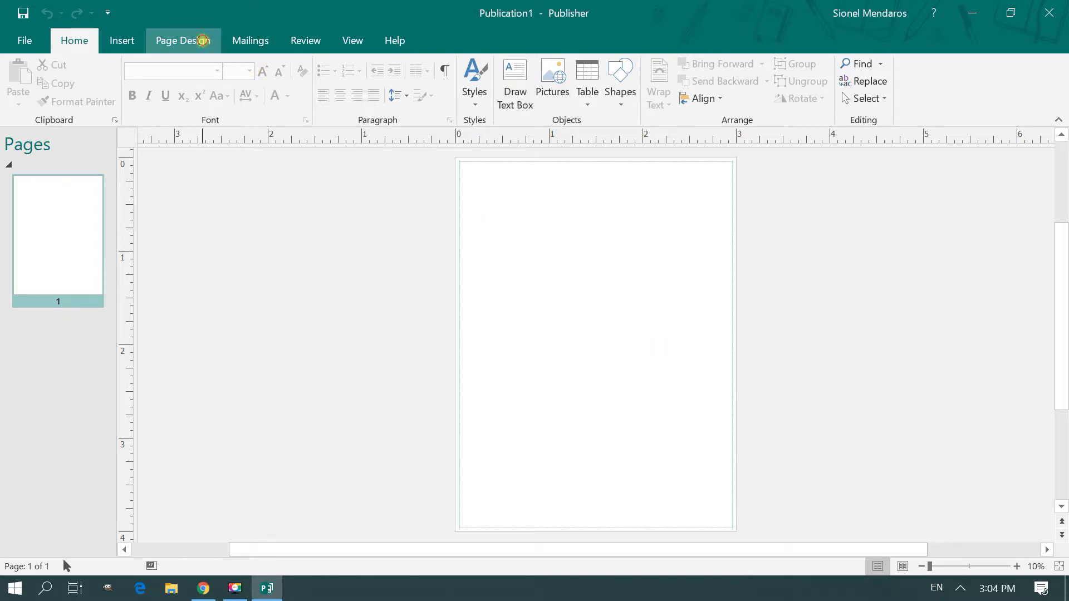
Step: Change the page orientation of the blank publication to landscape
left_click(202, 41)
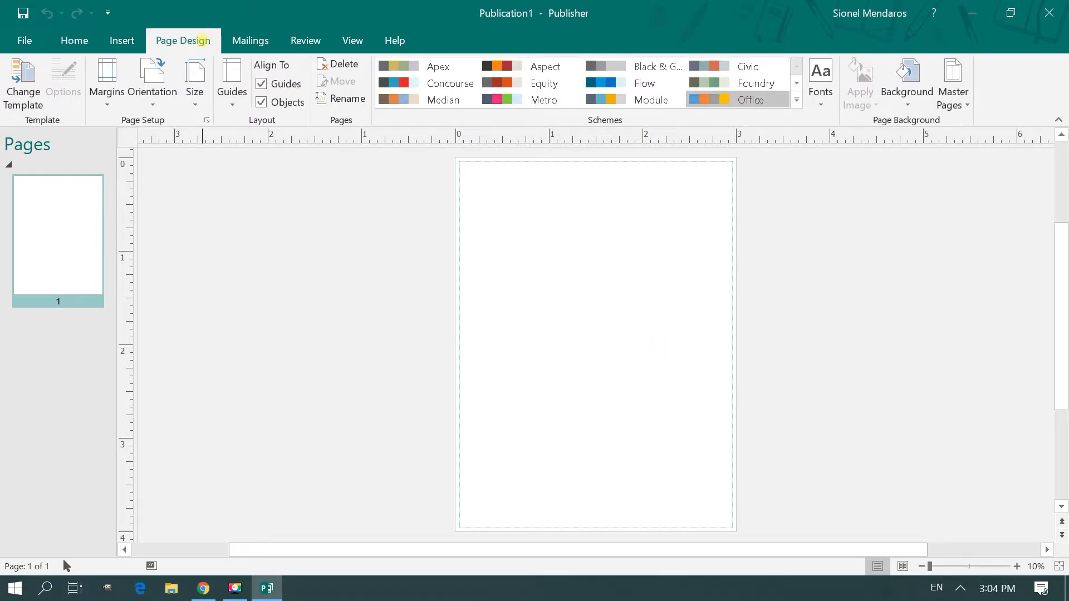
left_click(152, 89)
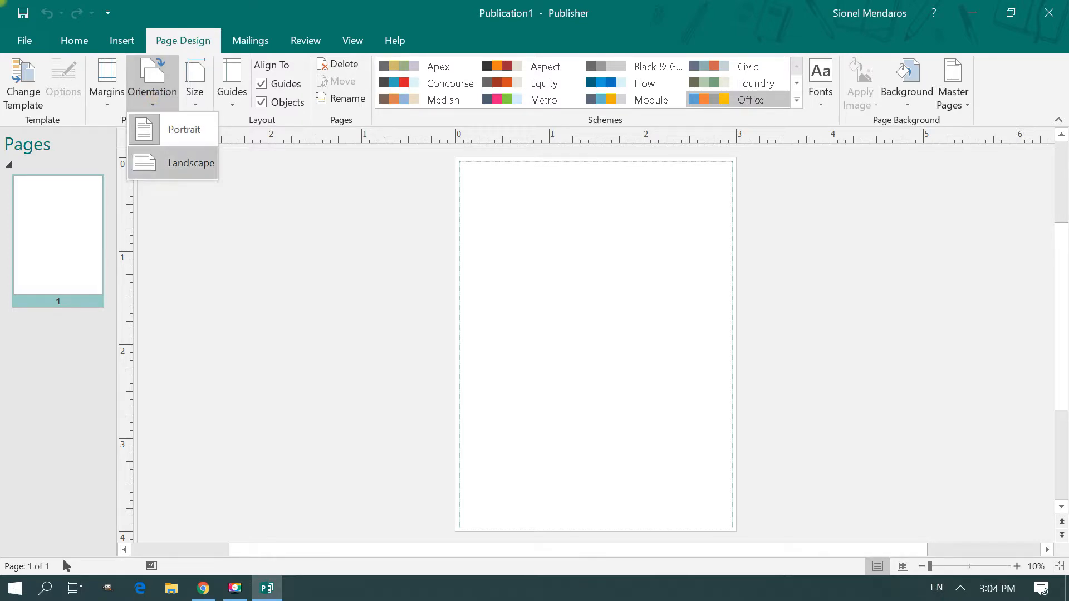
left_click(170, 179)
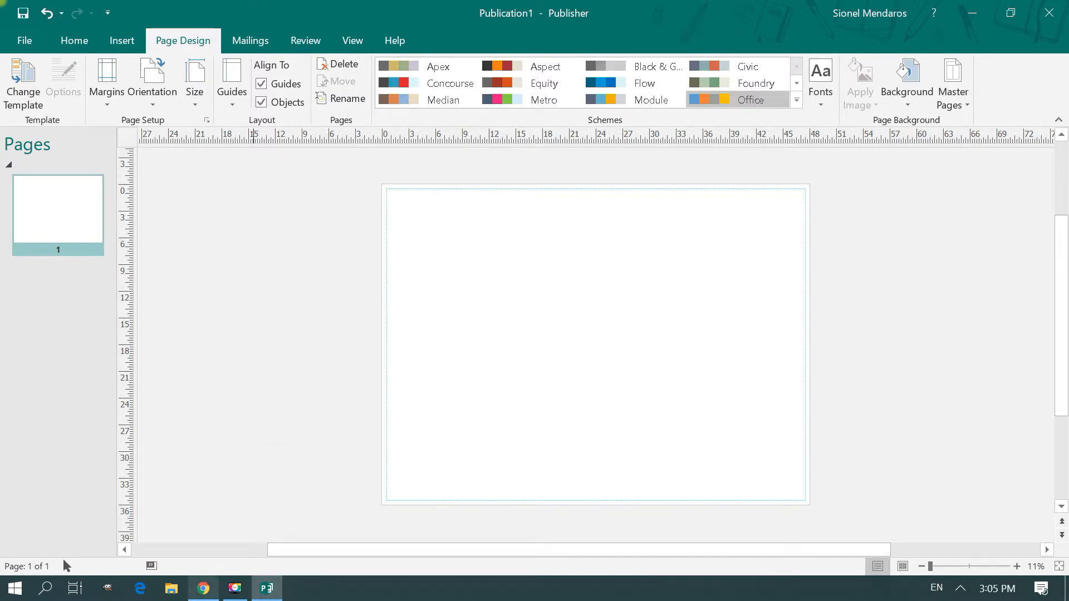
Step: Switch to Chrome and search Google for "modern background design"
left_click(203, 589)
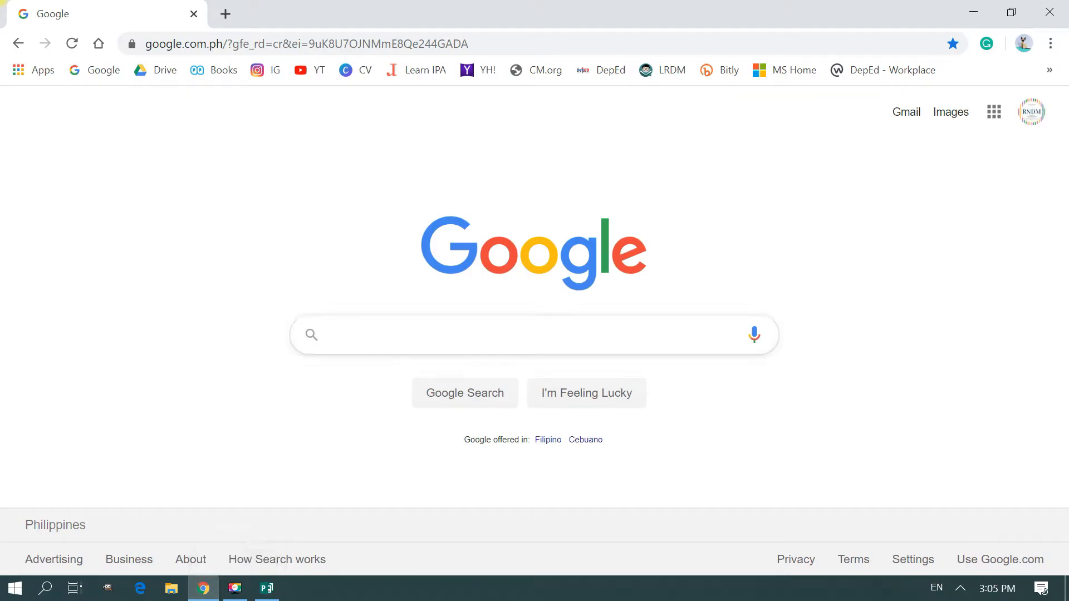
left_click(474, 337)
type("modern")
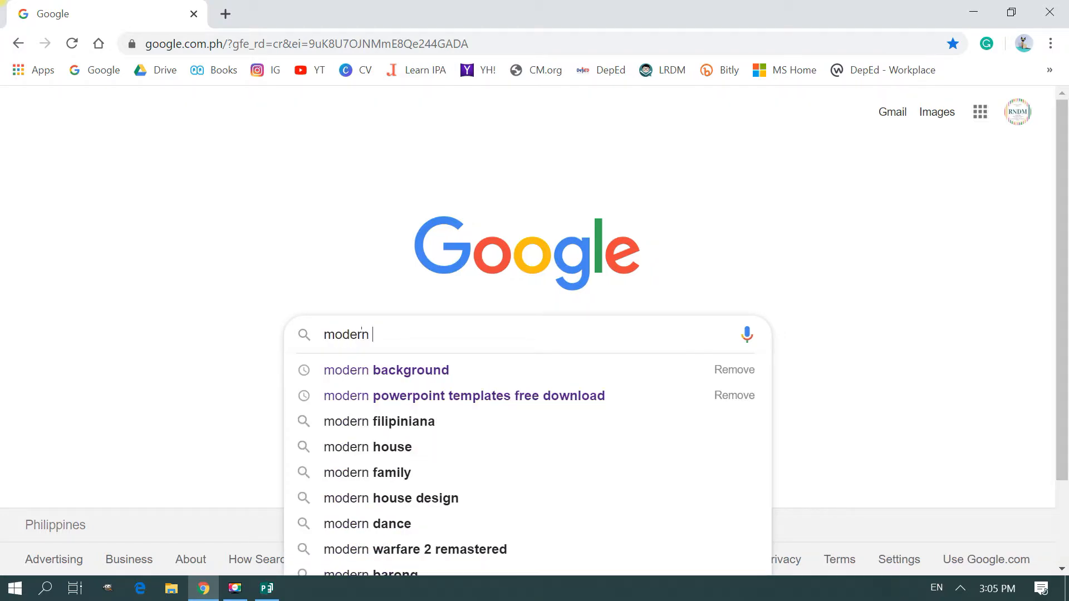
key("Down")
type("design")
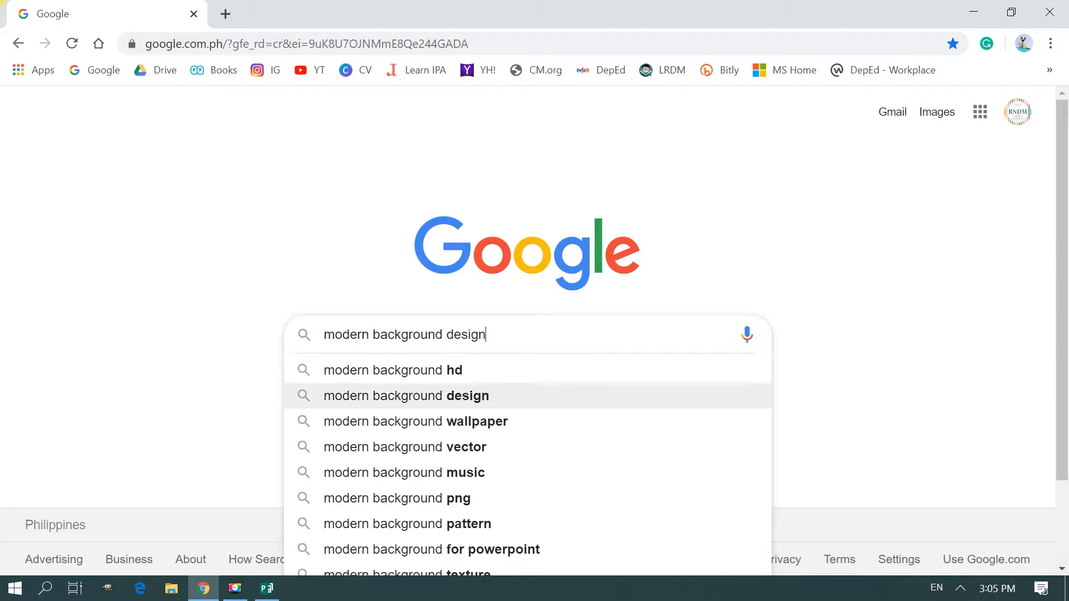
key("Return")
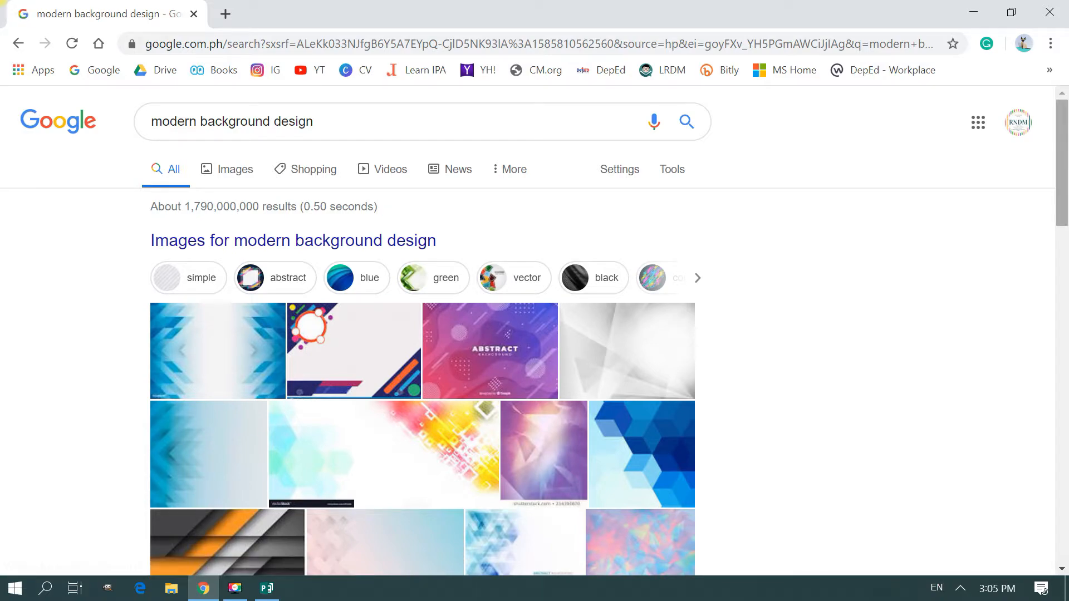
Step: Show the image results for the modern background design search and browse the first rows
scroll(535, 329, "down", 5)
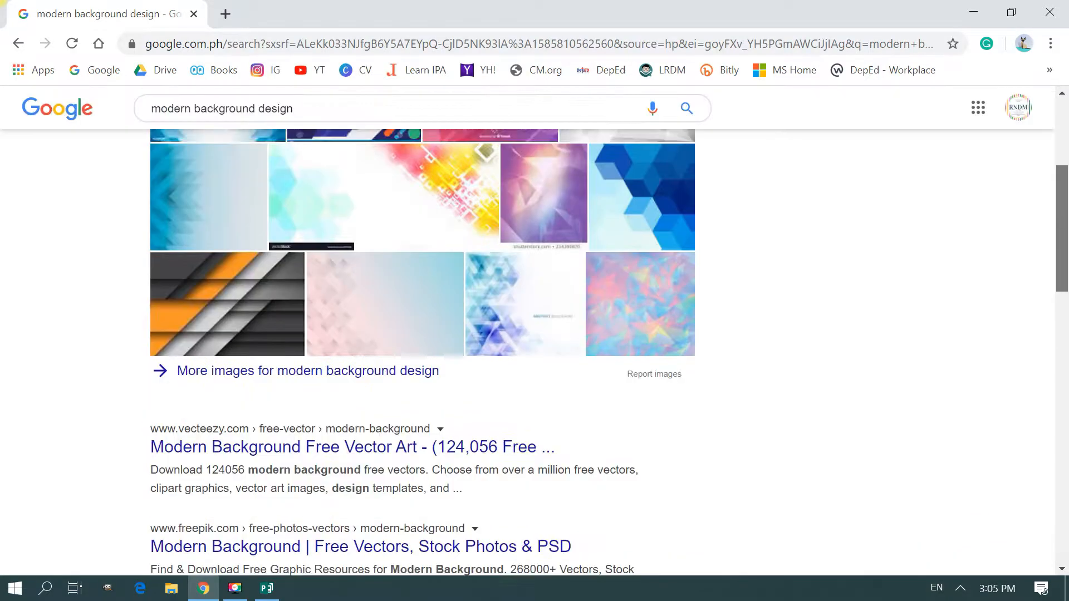
scroll(535, 328, "up", 4)
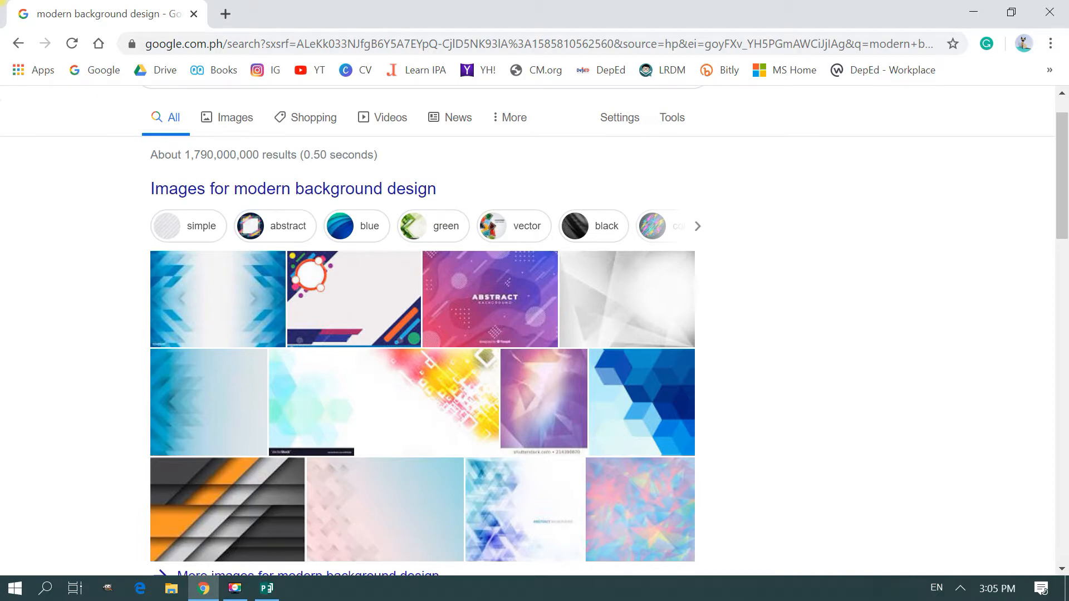
scroll(535, 328, "up", 1)
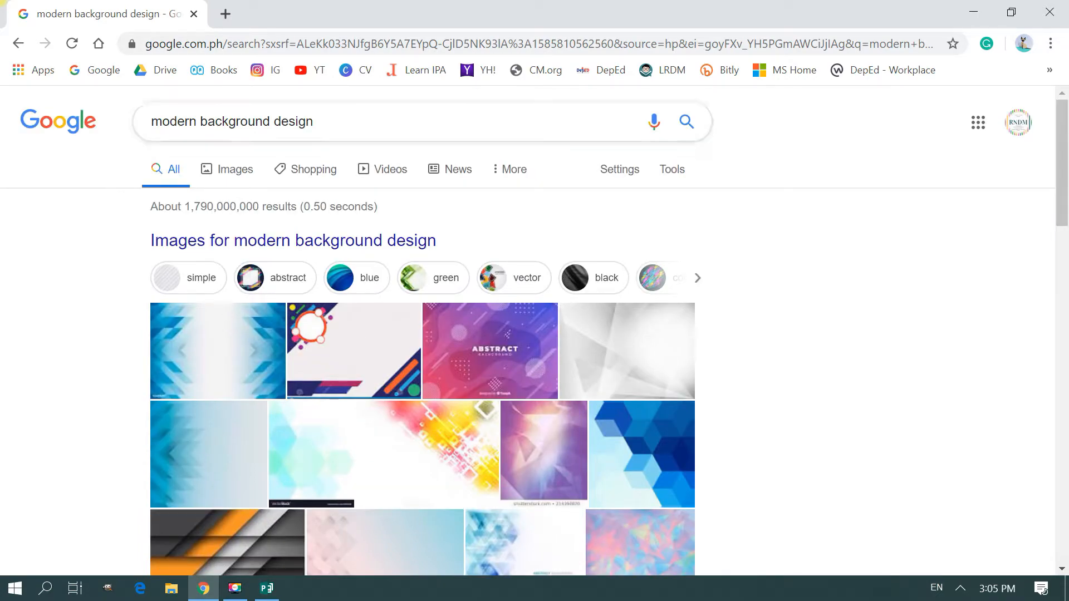
left_click(207, 168)
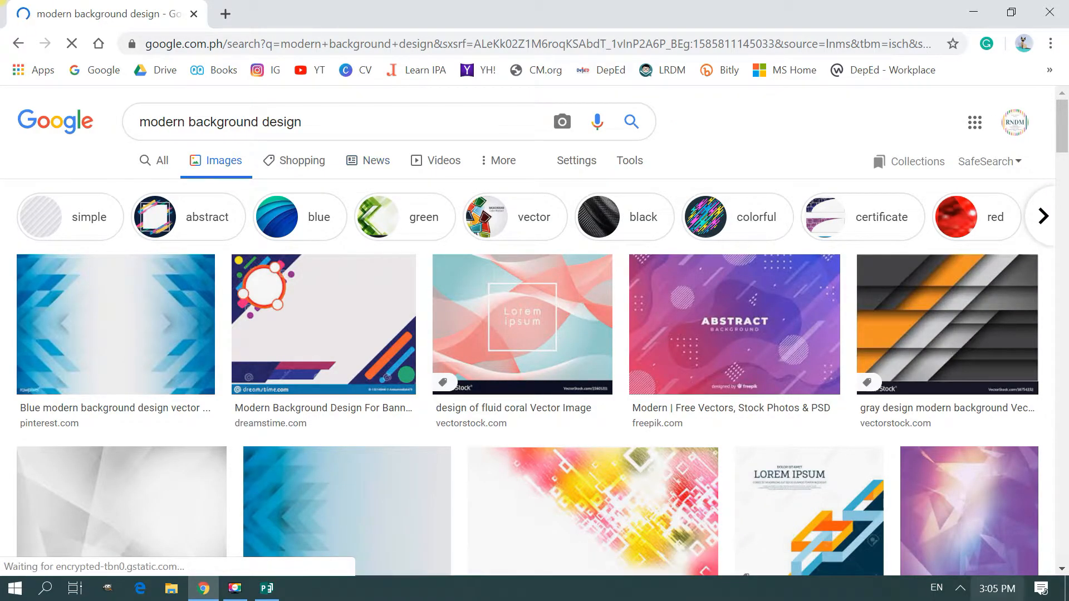
scroll(534, 329, "down", 2)
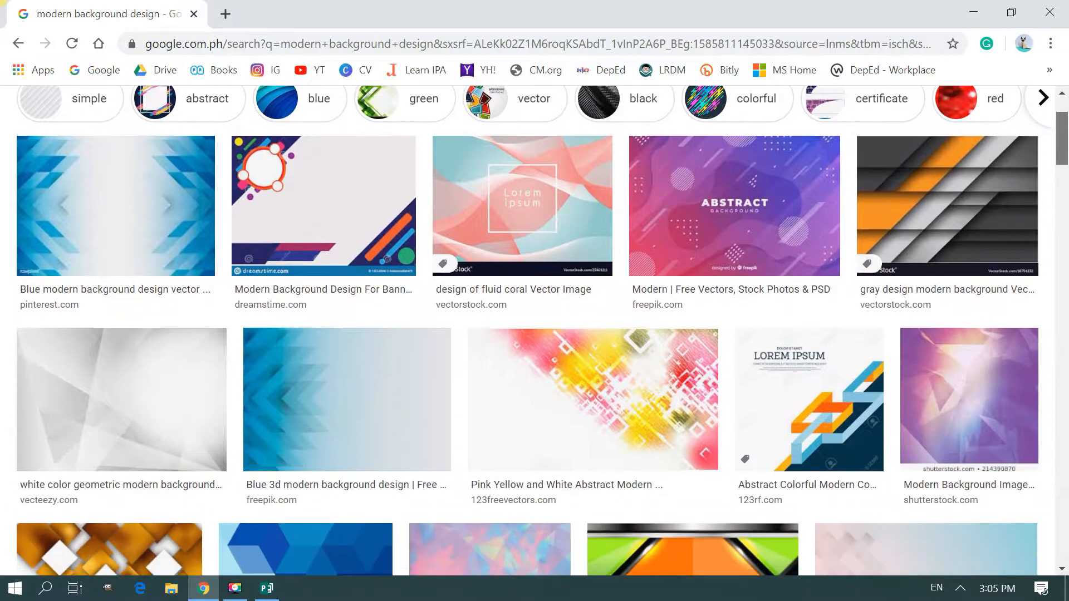
scroll(535, 330, "down", 2)
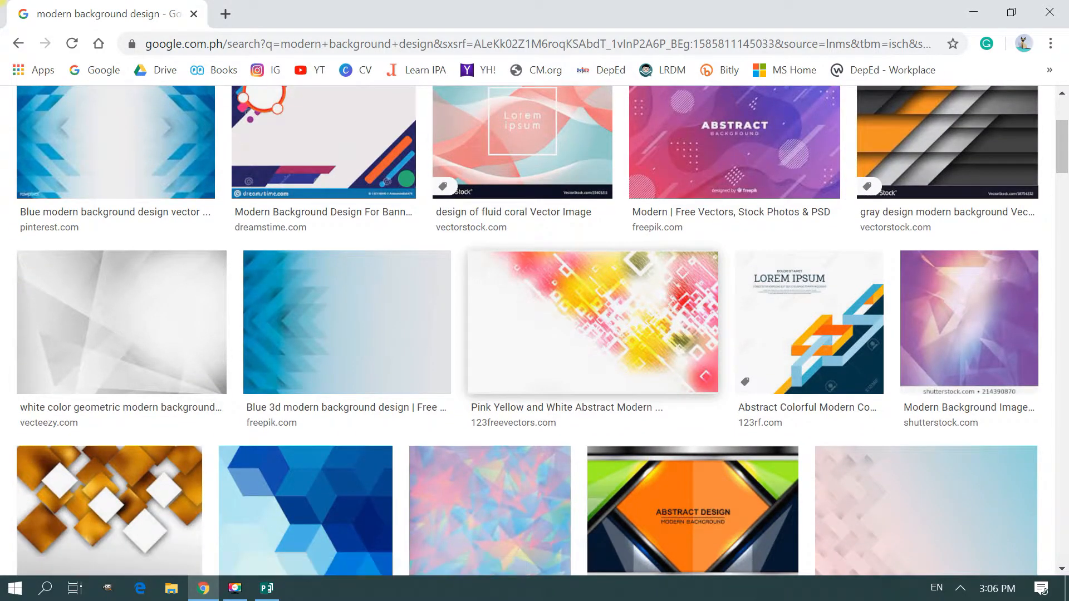
left_click(557, 318)
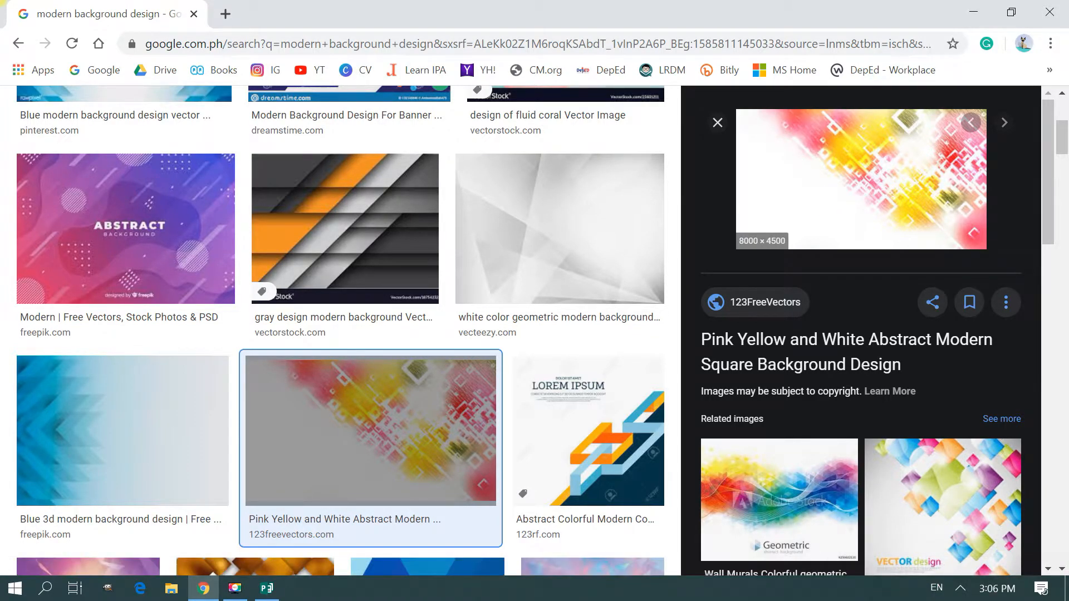
right_click(886, 203)
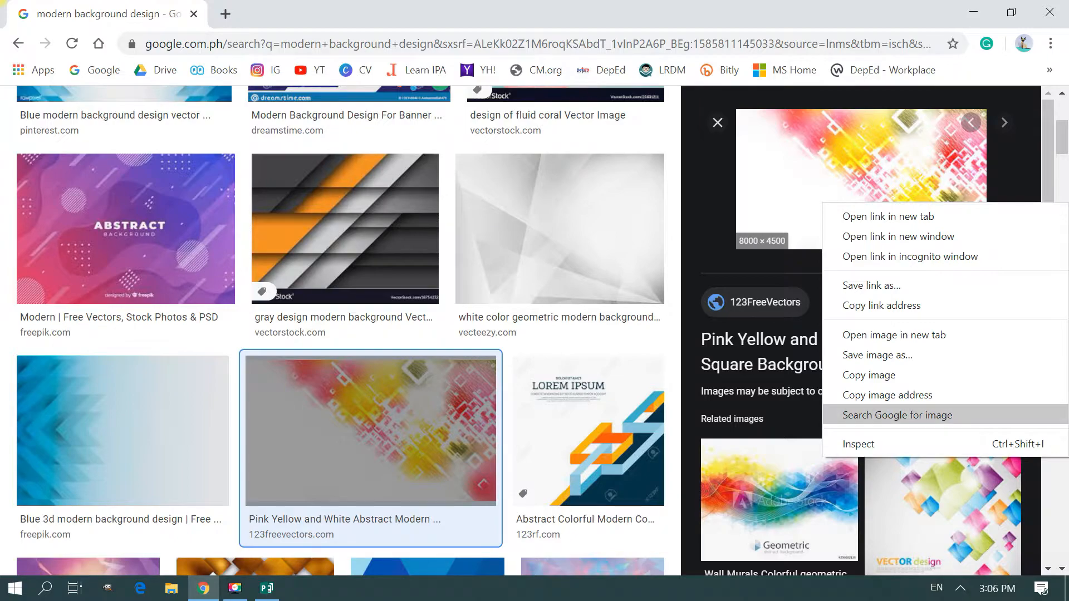
left_click(875, 355)
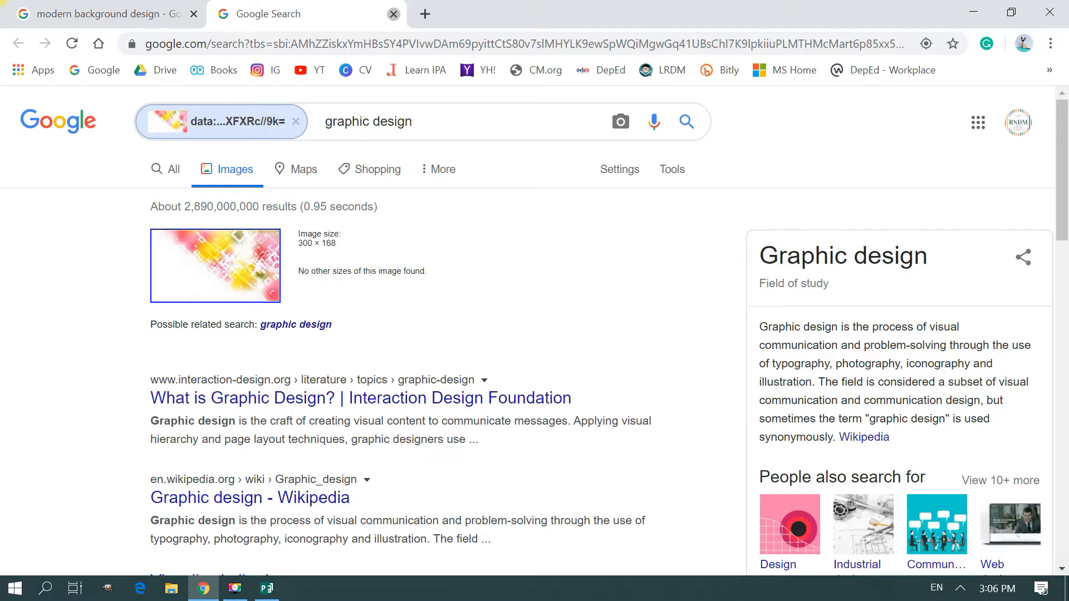
left_click(393, 14)
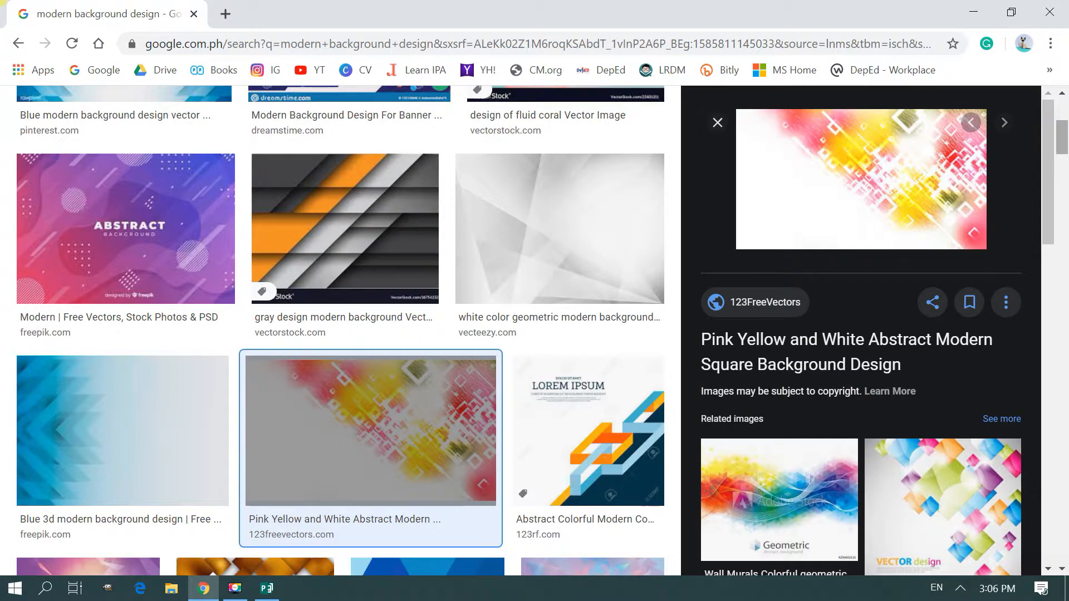
Step: Find the dark blue gradient geometric background from Pngtree and save it to the Desktop as a JPEG under its suggested name
scroll(340, 330, "down", 7)
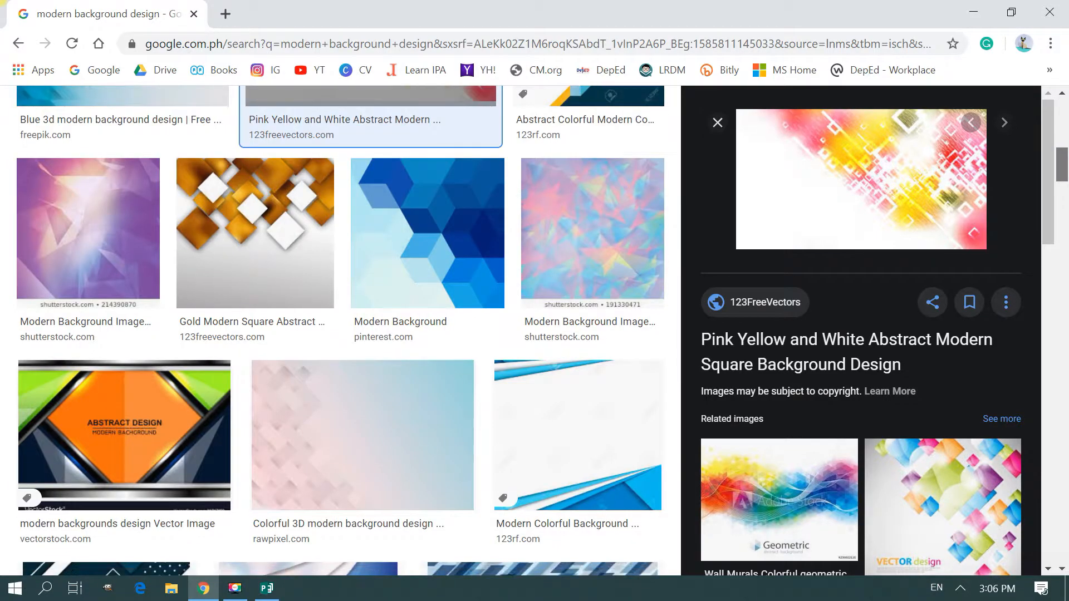
scroll(341, 331, "down", 3)
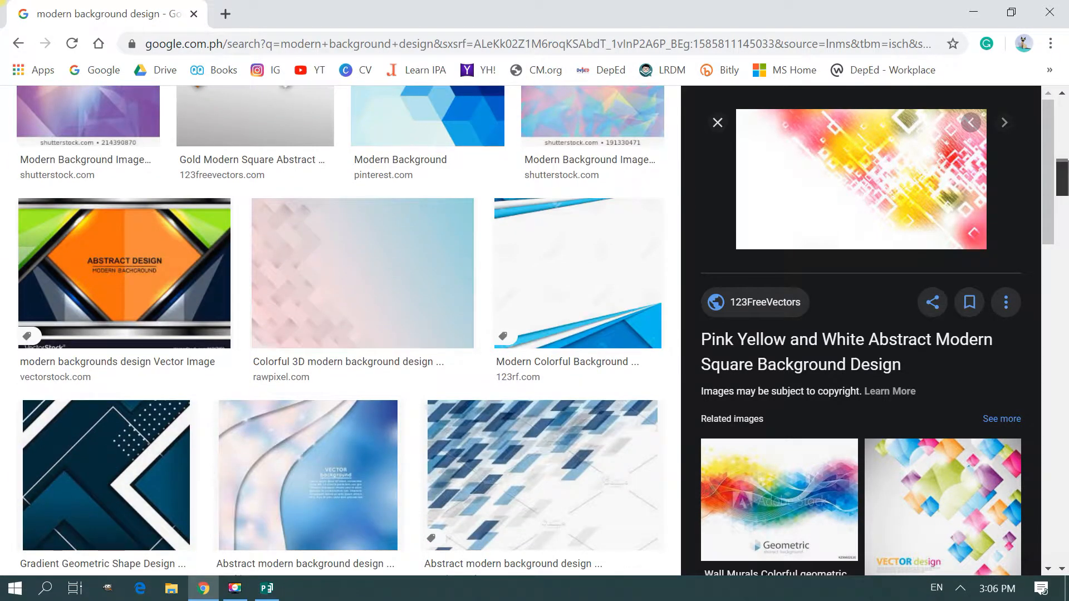
scroll(341, 330, "down", 1)
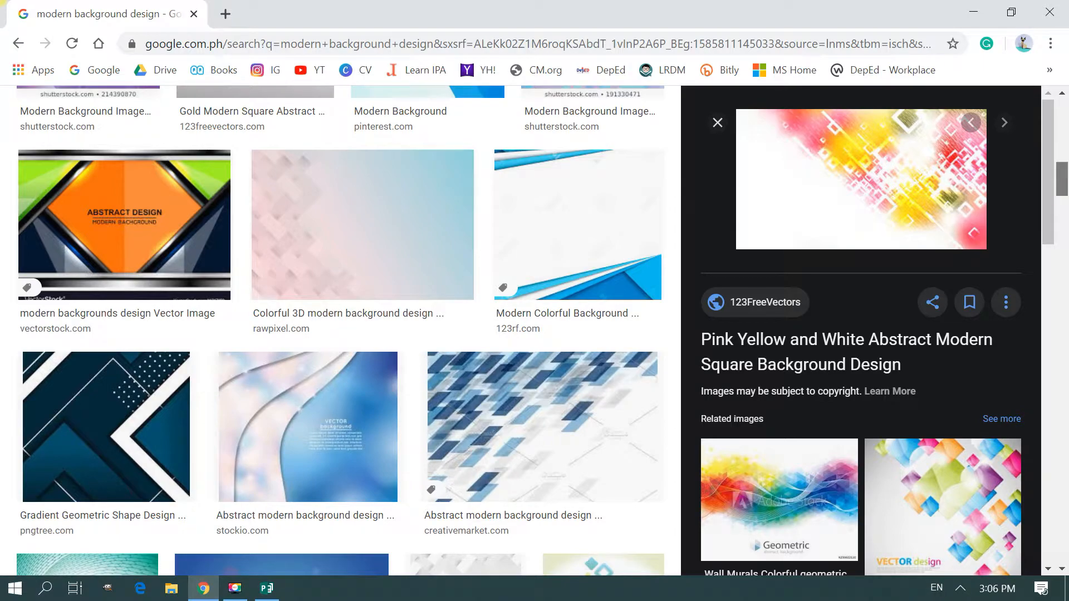
scroll(340, 330, "down", 3)
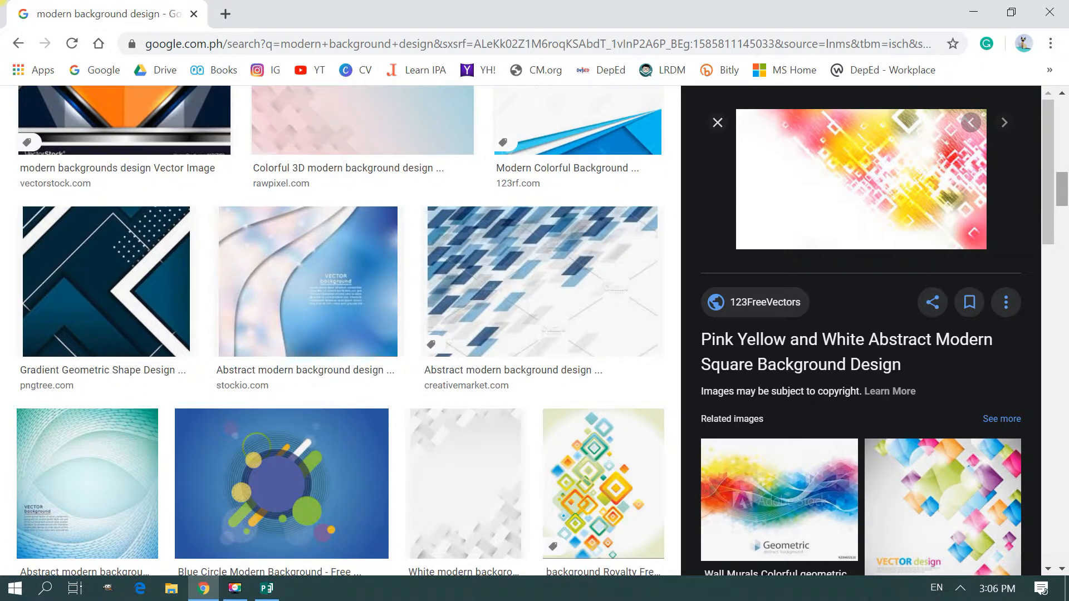
left_click(106, 252)
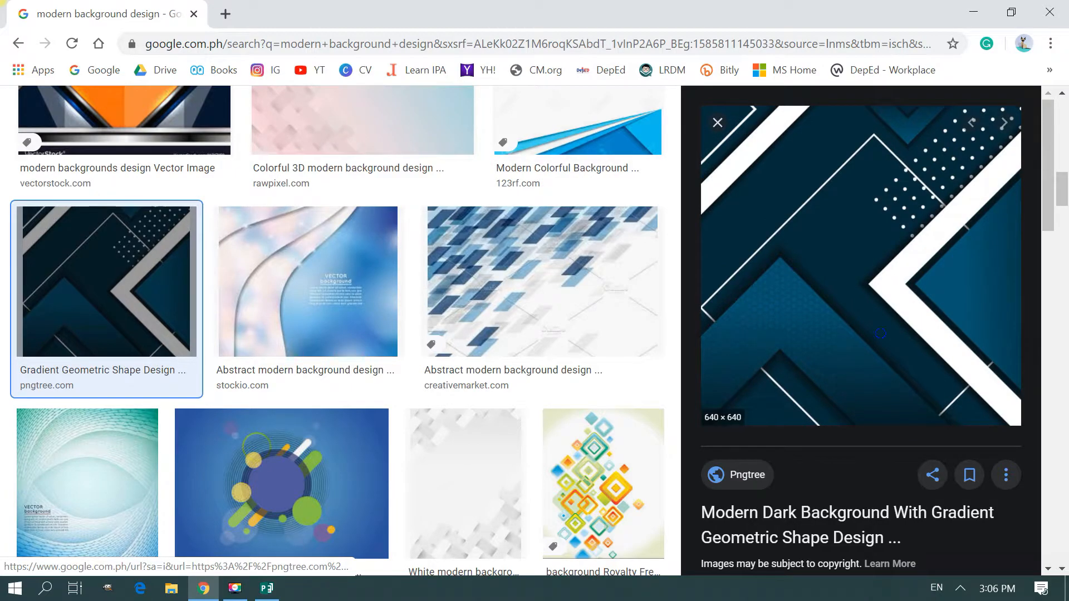
right_click(860, 334)
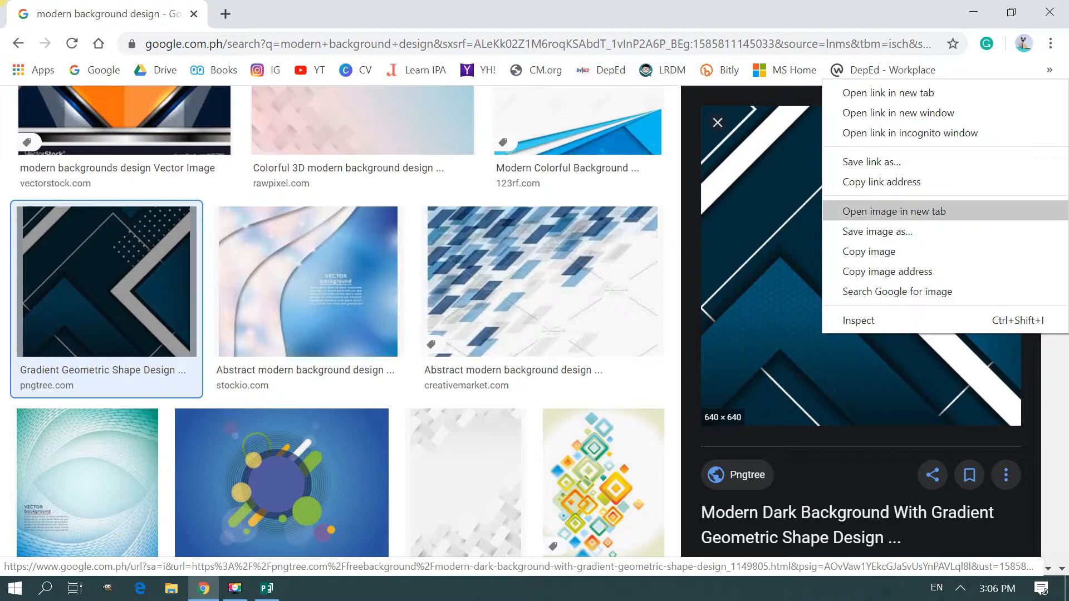
left_click(899, 231)
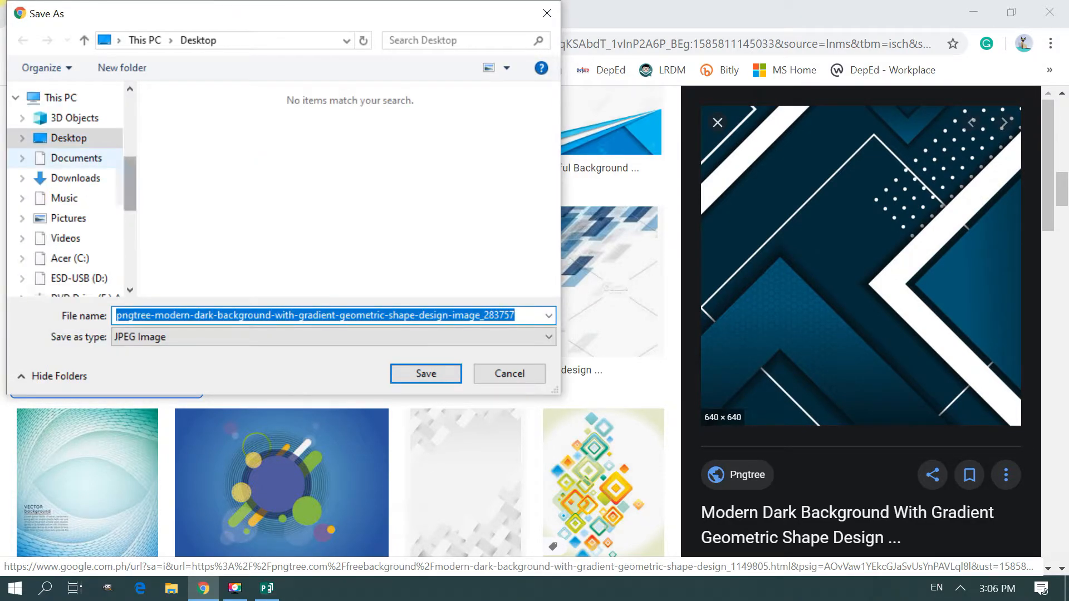
left_click(52, 137)
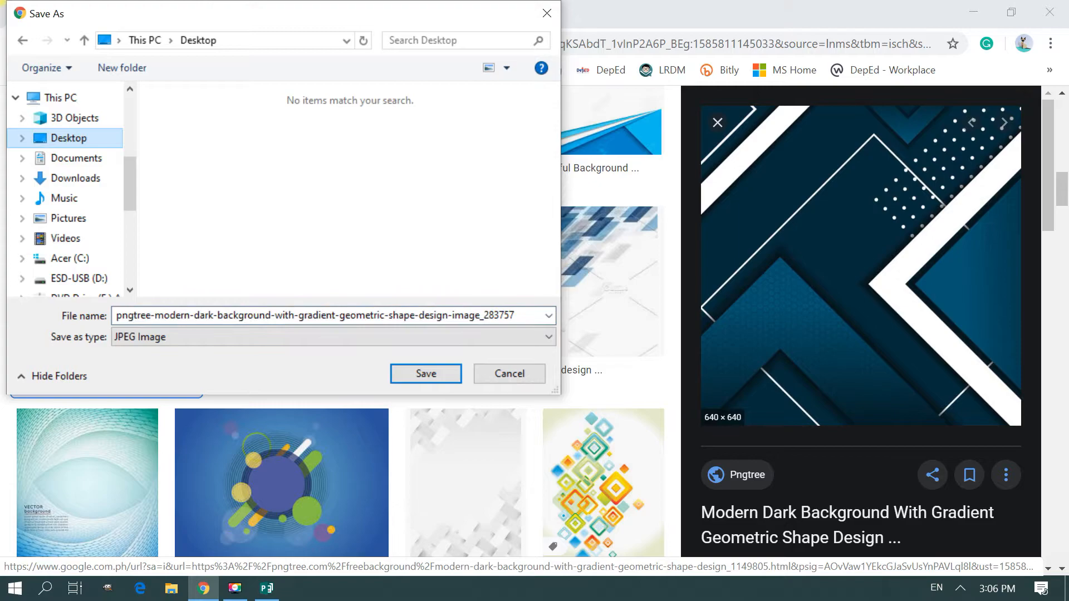
left_click(426, 373)
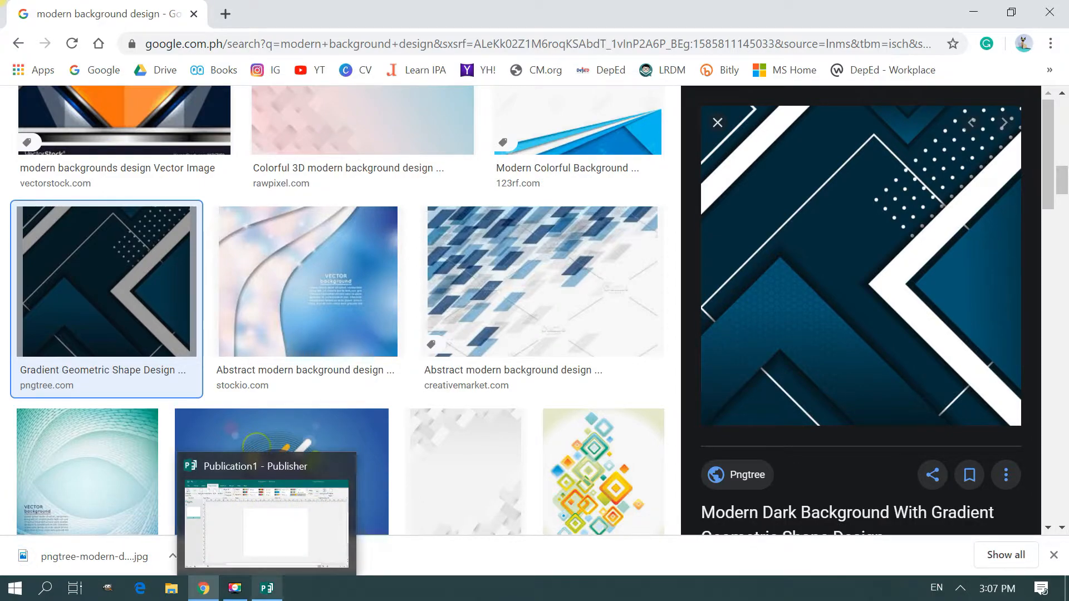
Step: Switch to Publisher and fill the page background with the downloaded pngtree-modern-dark-background picture from the Desktop
left_click(267, 588)
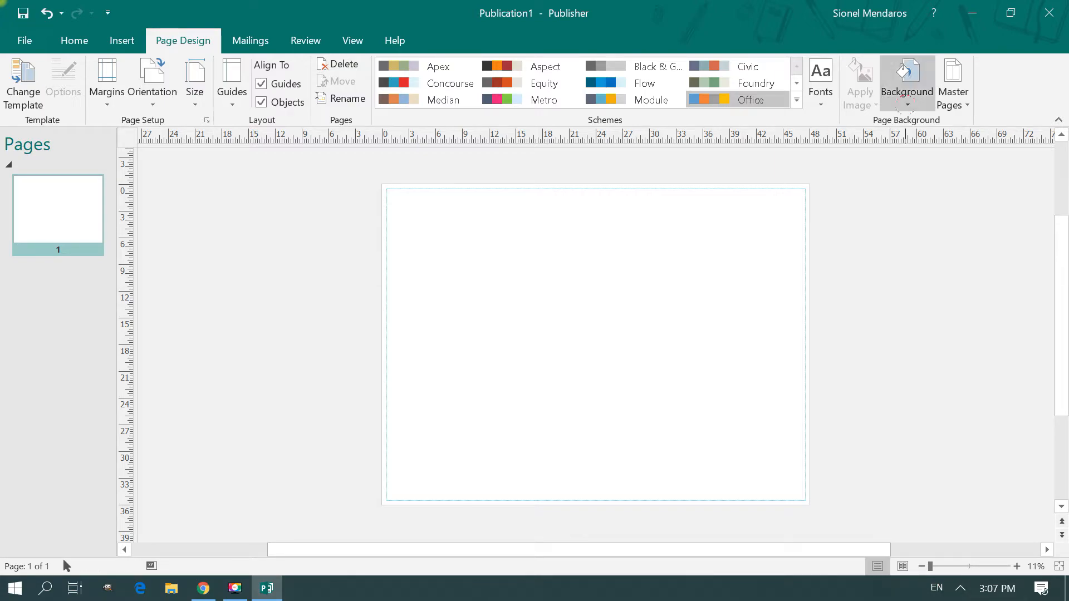
left_click(907, 94)
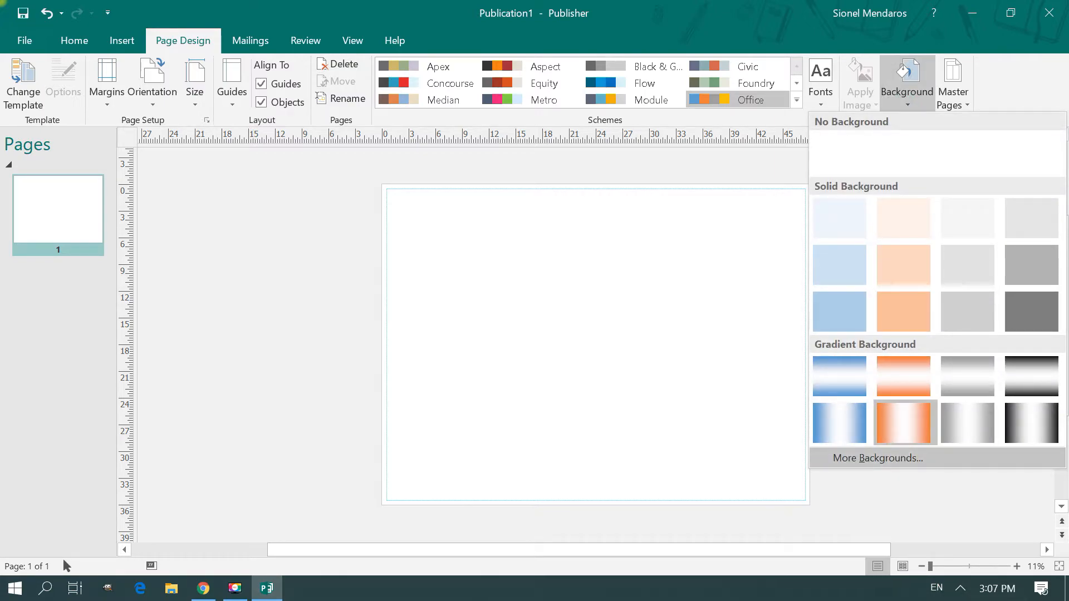
left_click(878, 457)
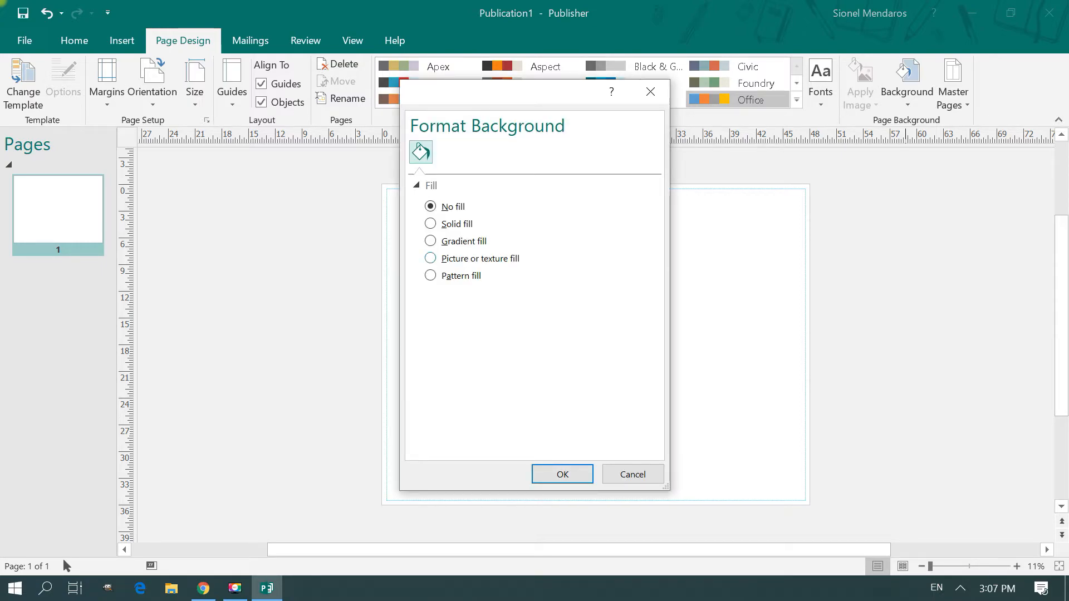
left_click(465, 263)
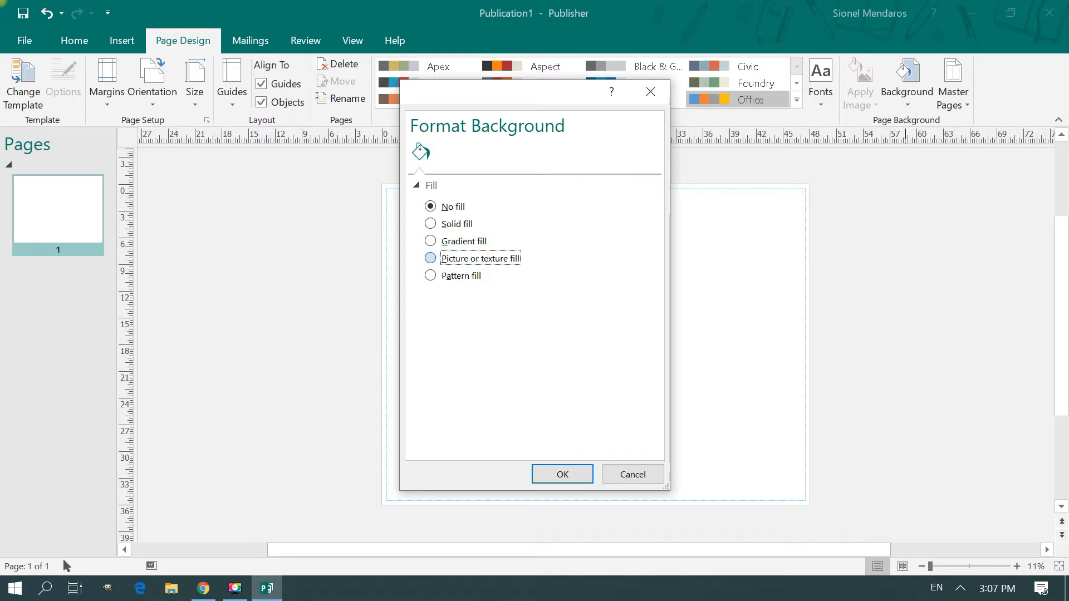
left_click(461, 318)
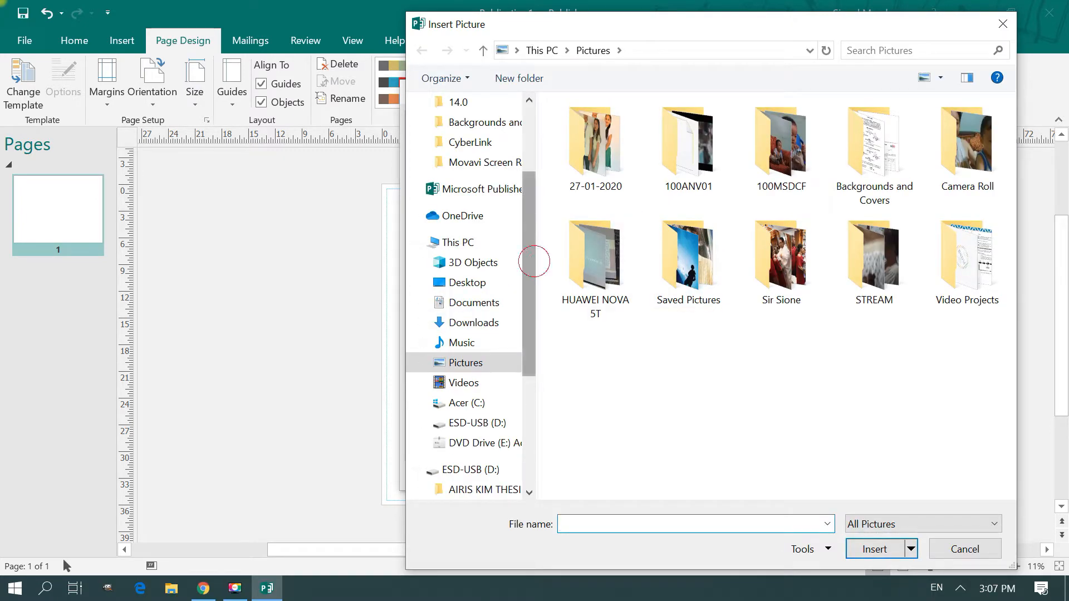
left_click(482, 131)
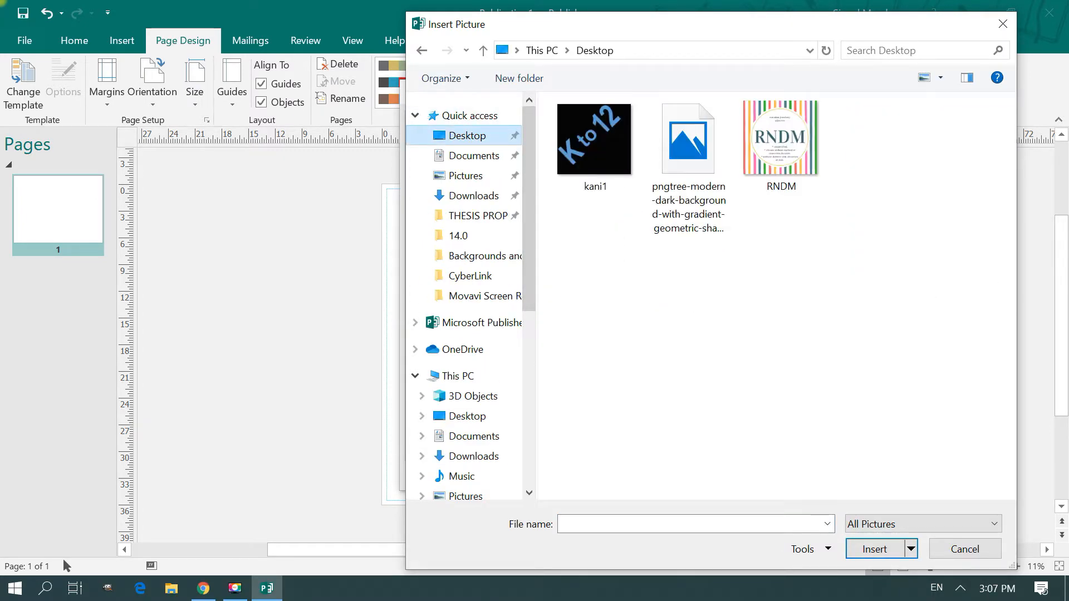
left_click(687, 140)
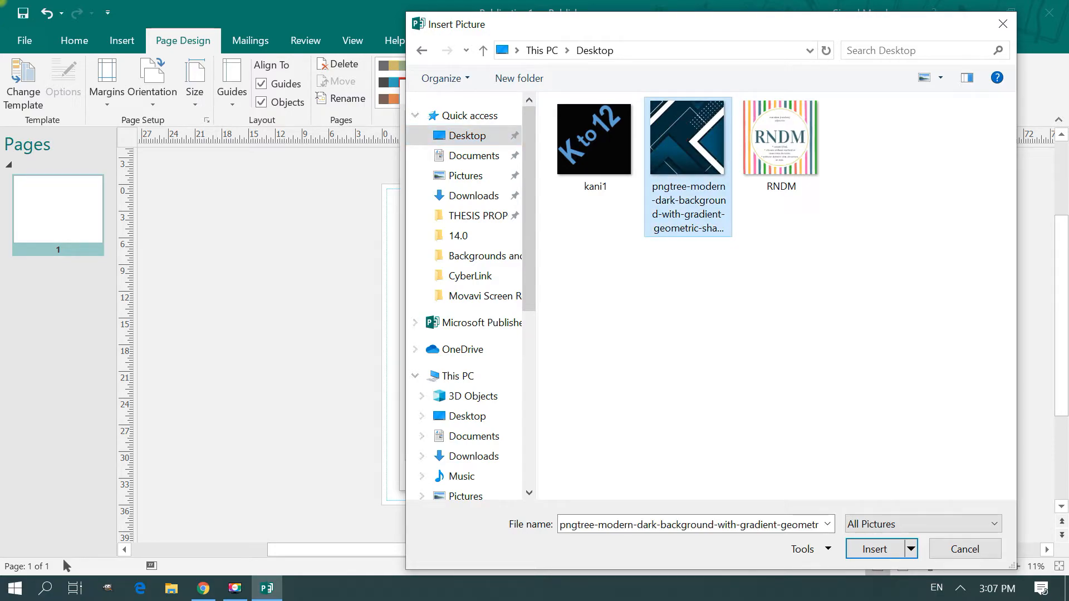
left_click(875, 549)
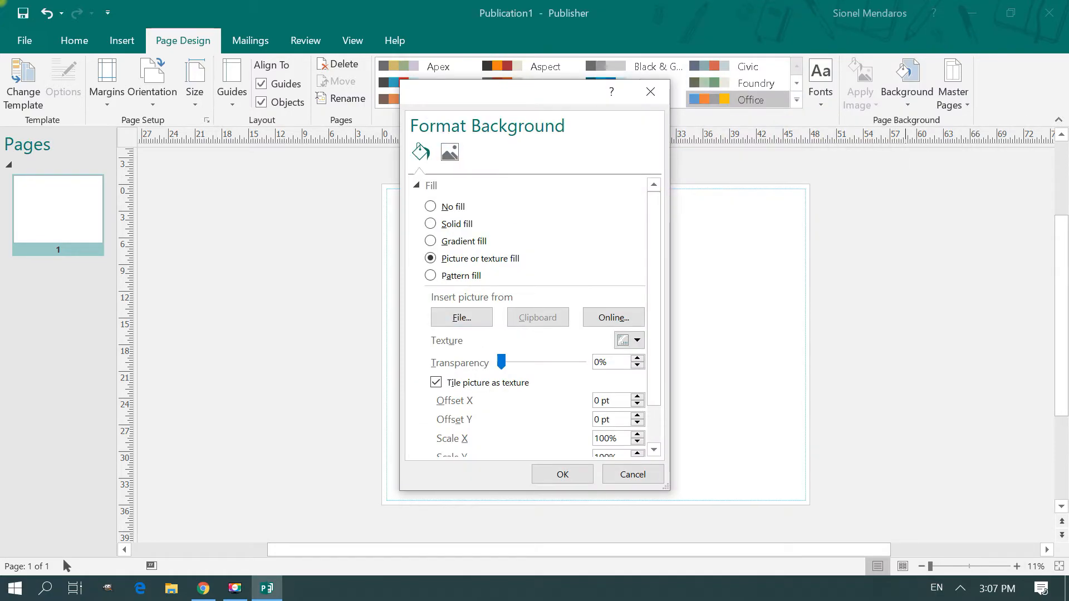
left_click(557, 469)
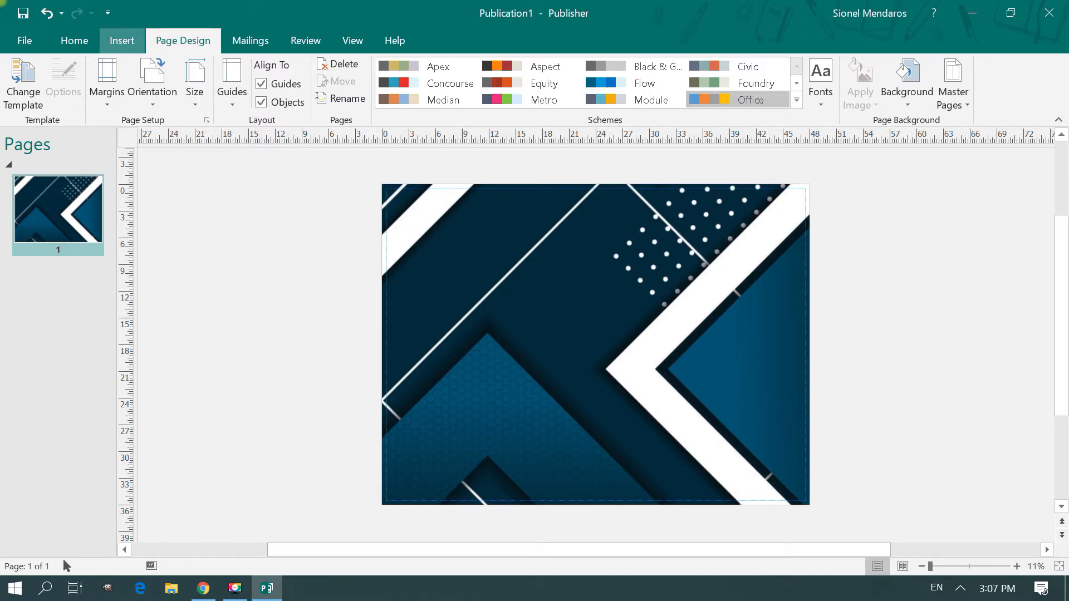
Step: Draw a rectangle band about 48.13 x 5.69 inches across the full page width, near the page's upper edge
left_click(123, 42)
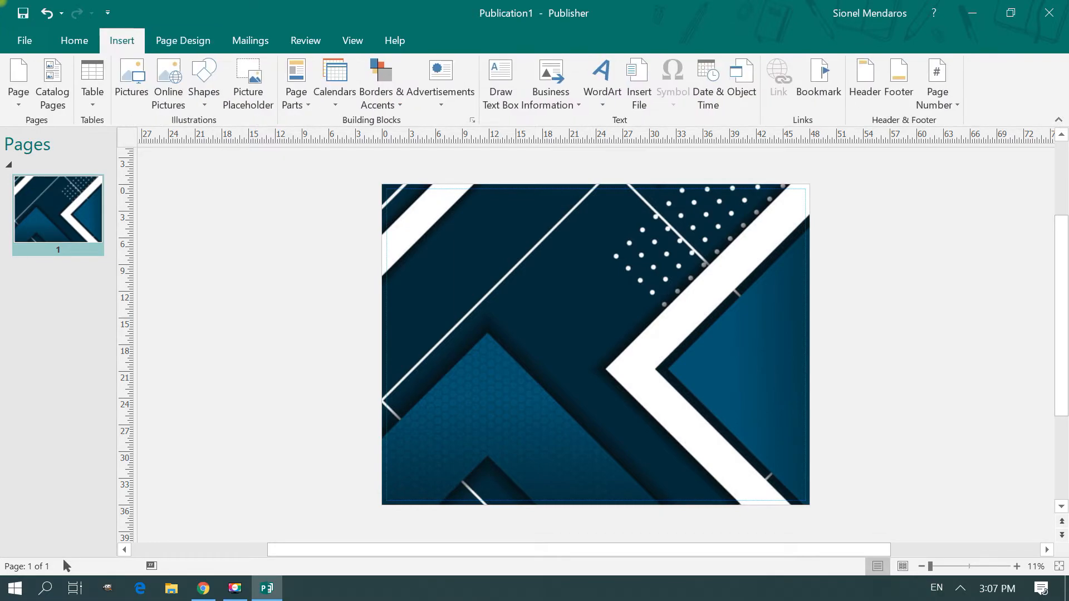
left_click(204, 83)
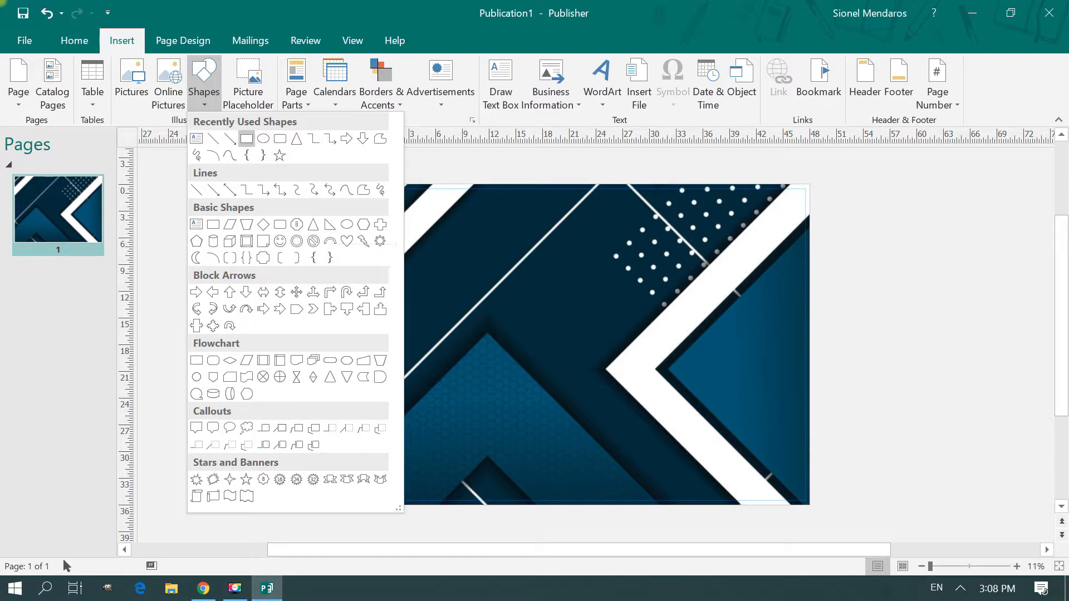
left_click(247, 139)
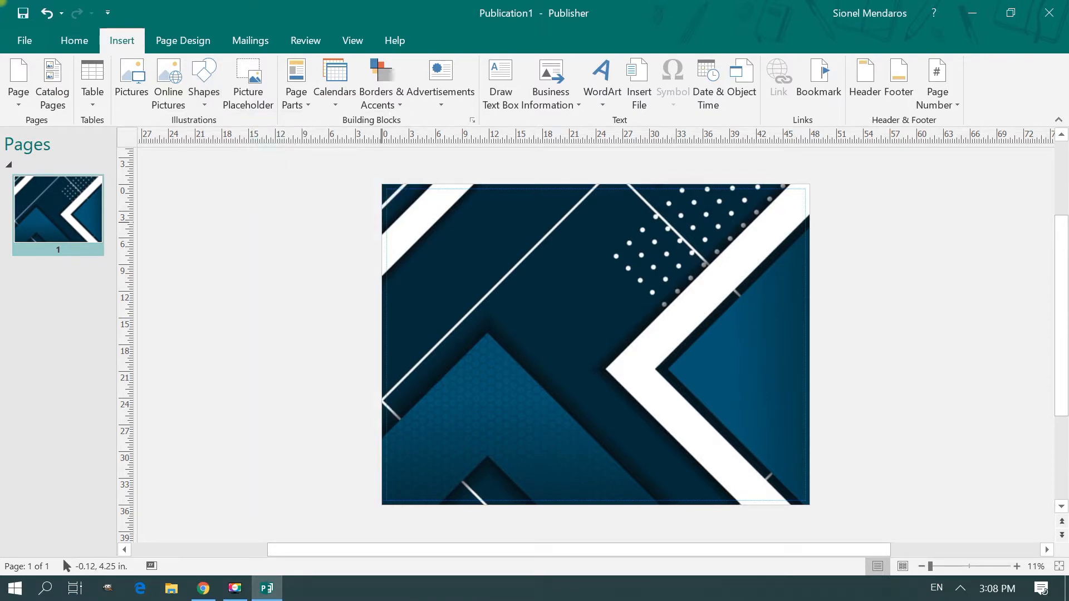
left_click_drag(382, 218, 810, 267)
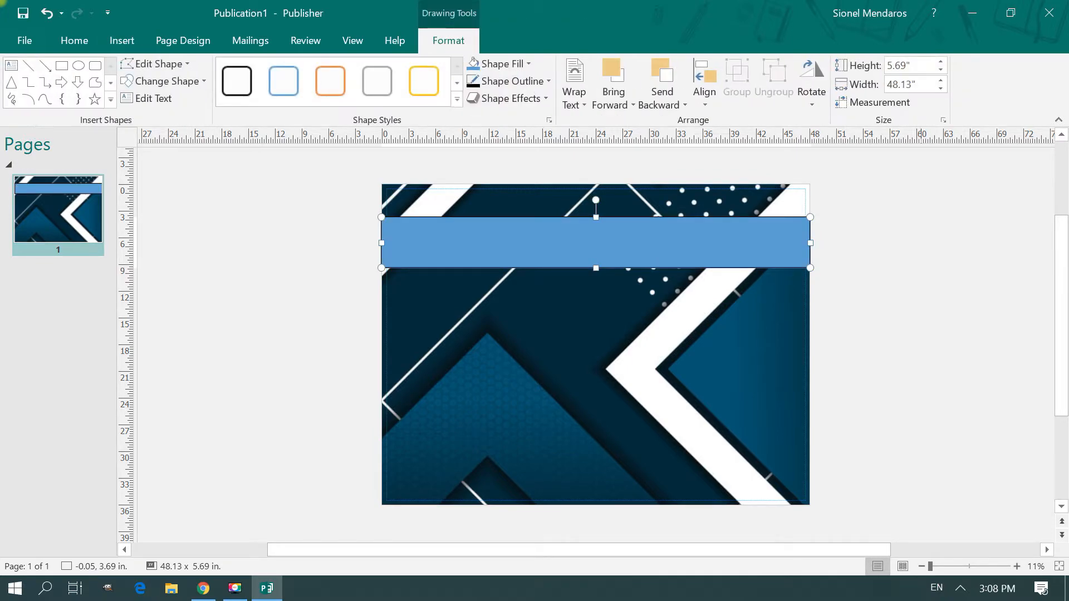
Step: Give the rectangle band the darkest shade of the scheme's dark blue for both fill and outline
left_click(501, 63)
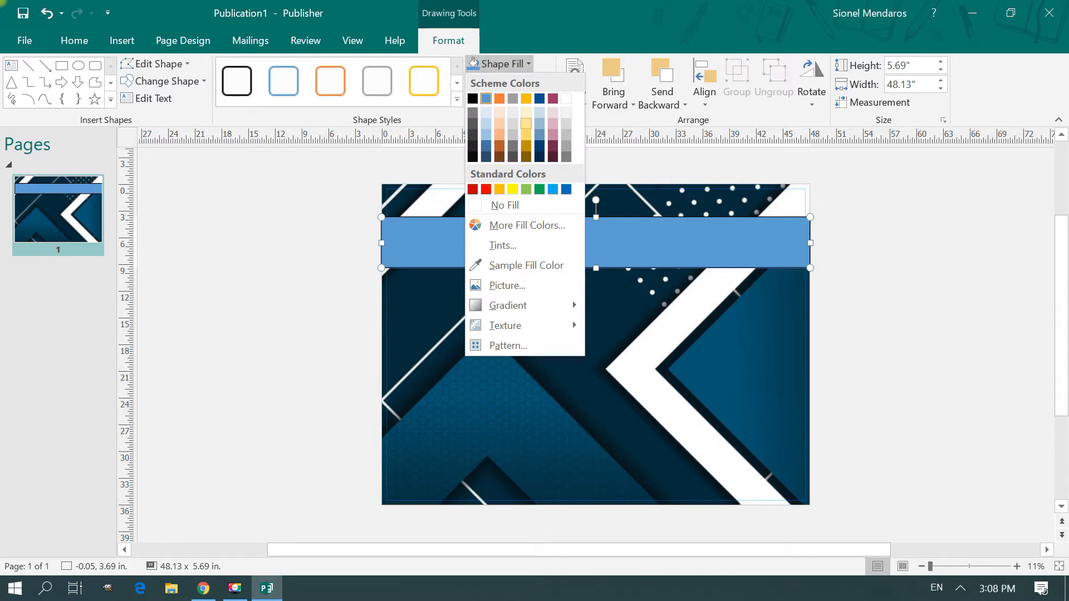
left_click(539, 157)
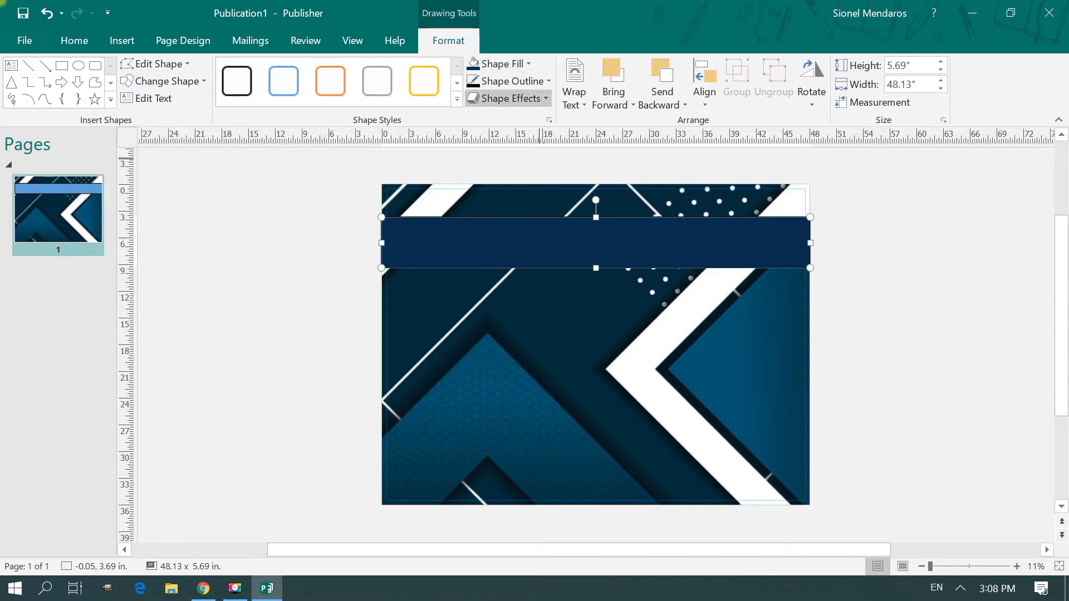
left_click(512, 81)
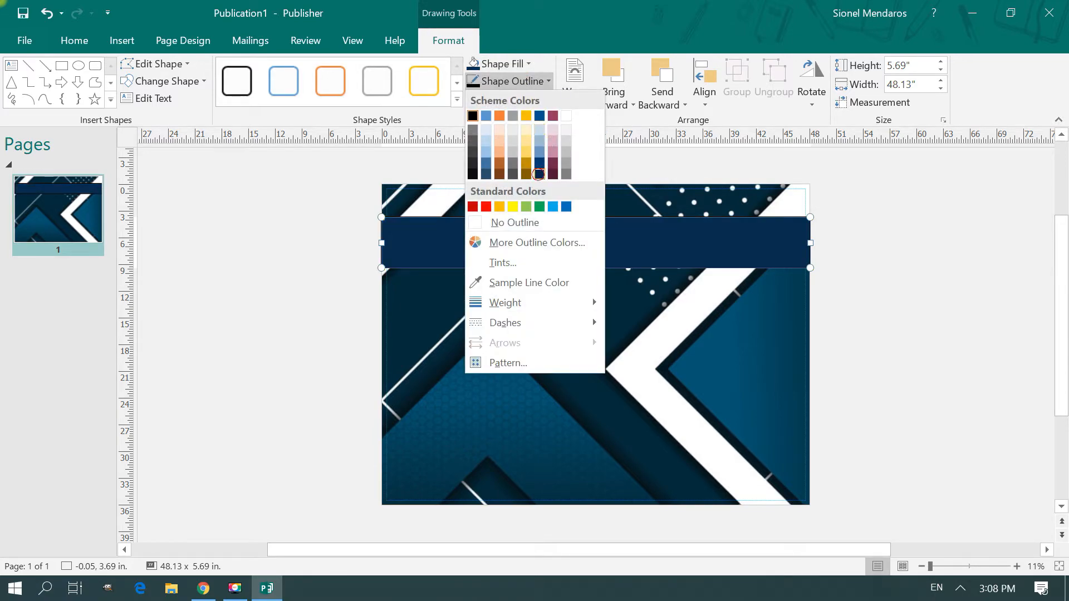
left_click(539, 174)
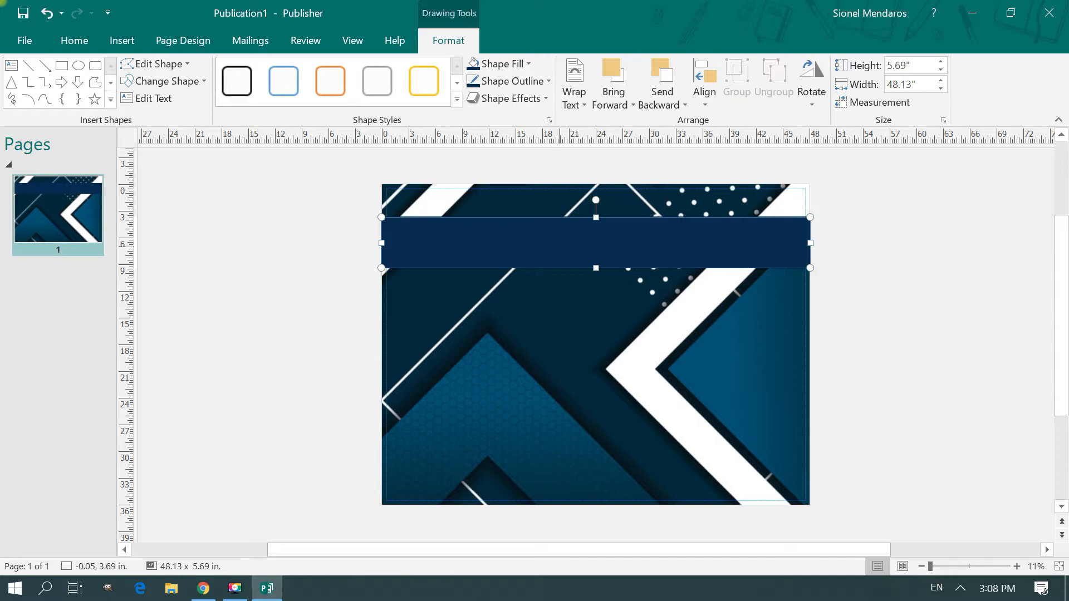
Step: Start editing text inside the rectangle band and set its font size to 150
left_click(148, 98)
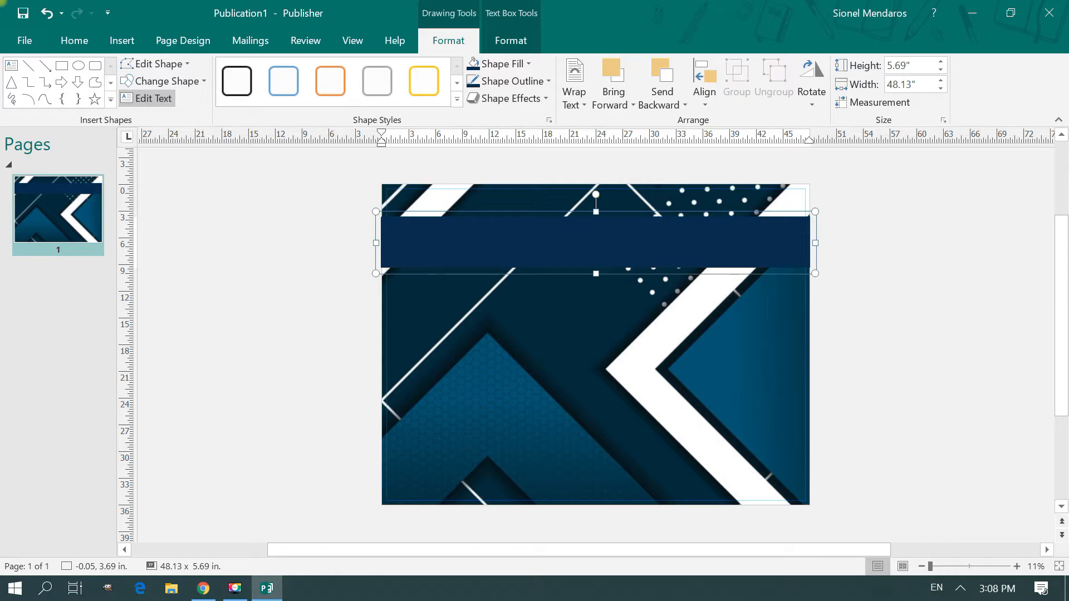
left_click(74, 40)
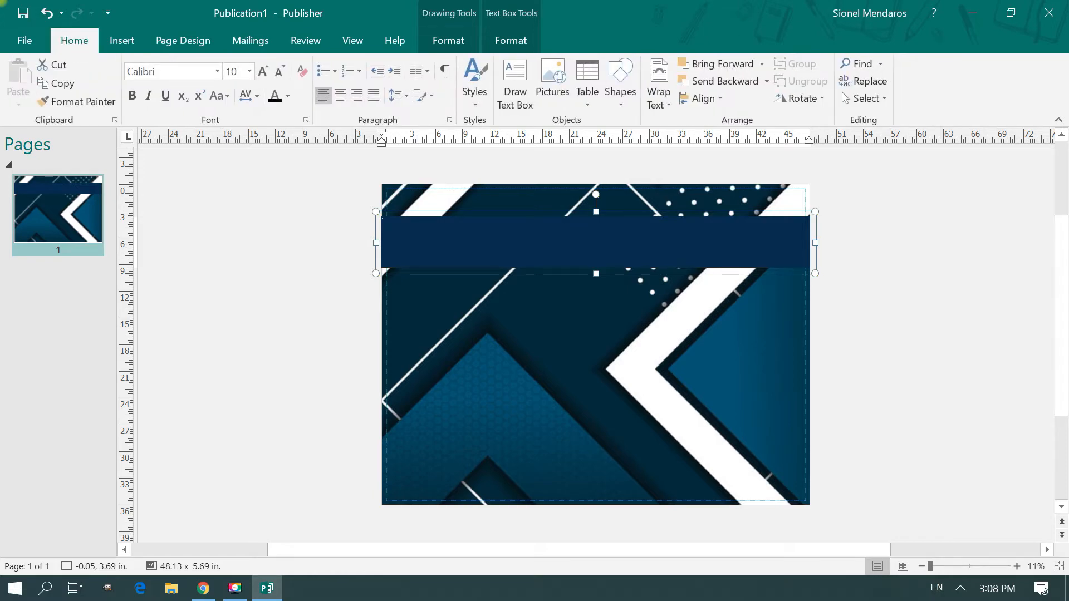
left_click(231, 71)
type("150")
key("Return")
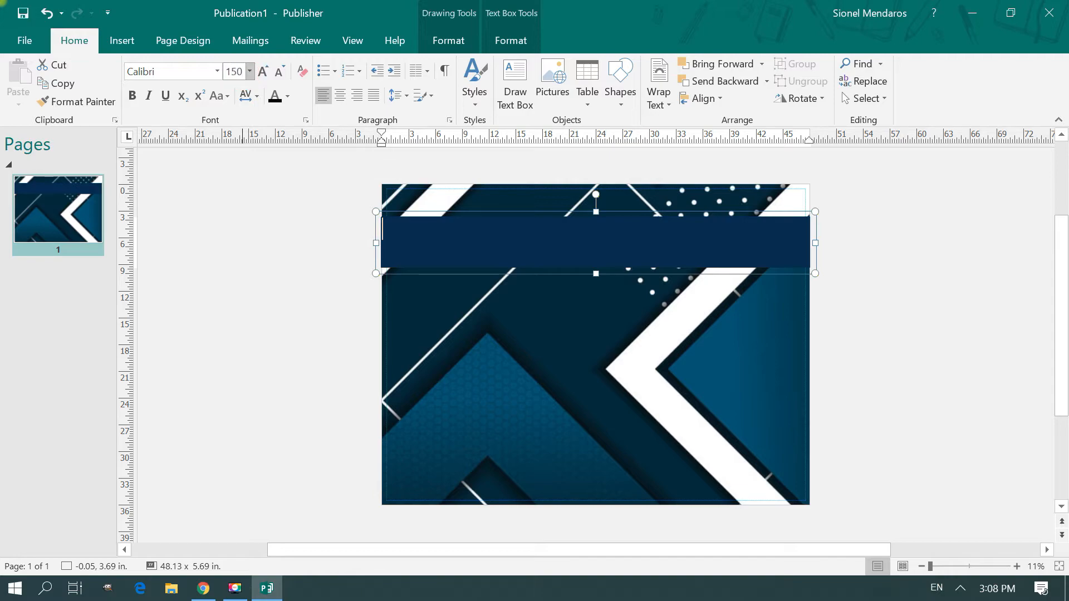